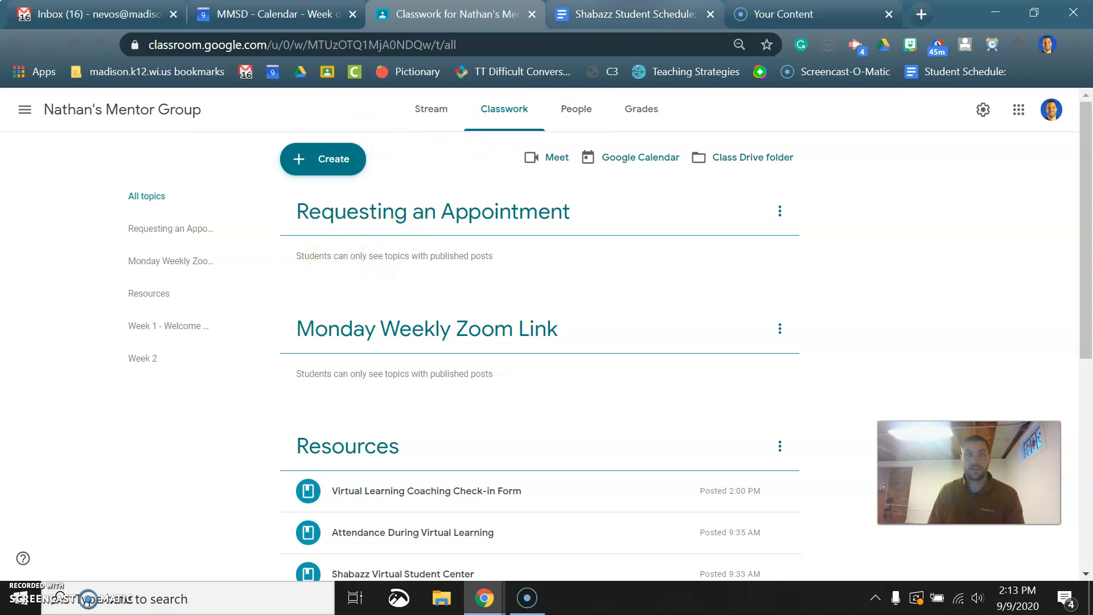
- Examine the 2:30-3:30pm row and its Tuesday Virtual Learning Coach meetings in the Shabazz student schedule document
{"action": "left_click", "coordinate": [626, 14]}
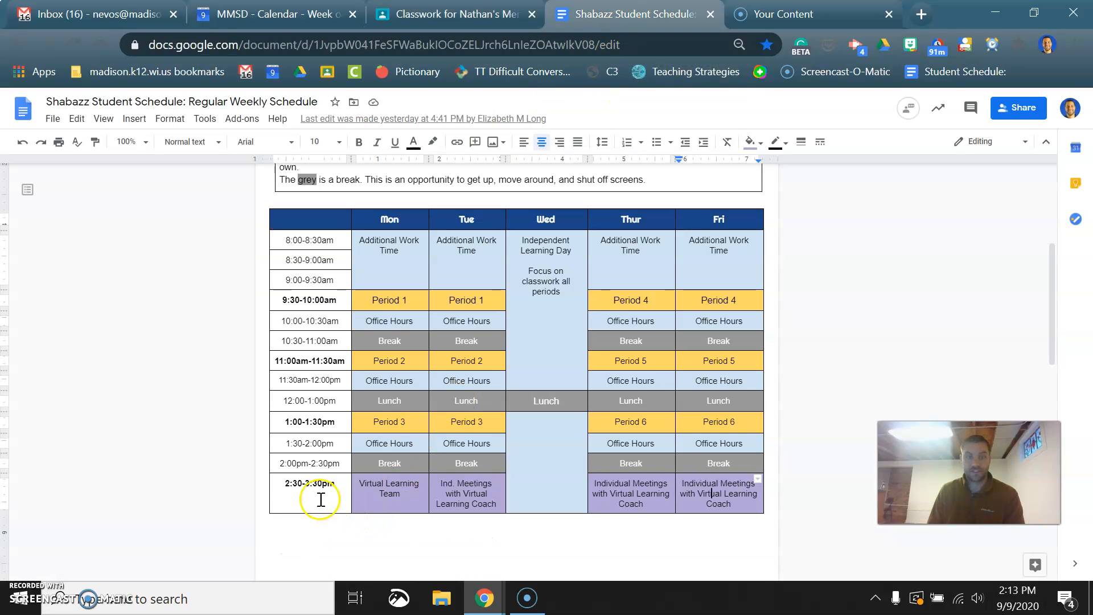
{"action": "left_click_drag", "start_coordinate": [290, 484], "coordinate": [342, 486]}
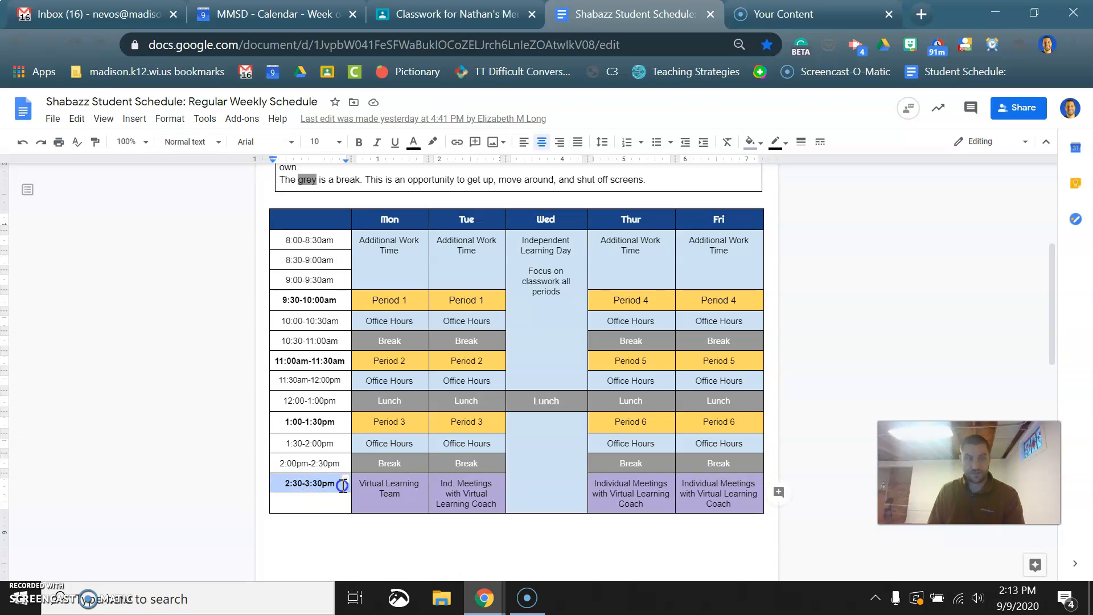
{"action": "left_click", "coordinate": [463, 494]}
{"action": "left_click_drag", "start_coordinate": [457, 487], "coordinate": [504, 499]}
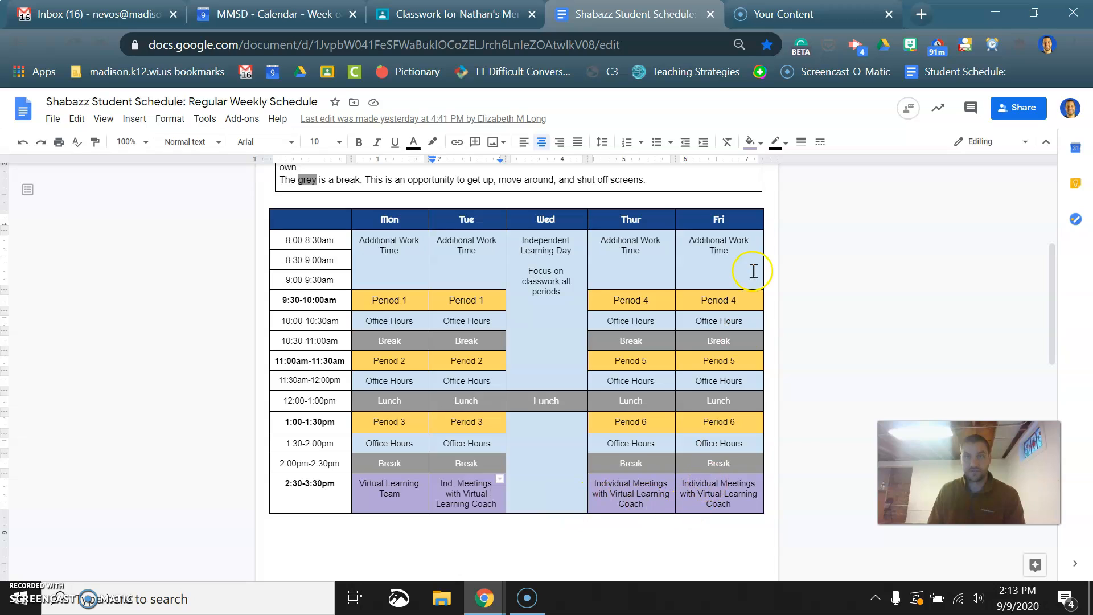
- In Google Calendar, start appointment slots on Tuesday, September 15 at 2:30pm, titled with the mentor's first name and "Mentor Office Hours"
{"action": "left_click", "coordinate": [444, 8]}
{"action": "left_click", "coordinate": [273, 14]}
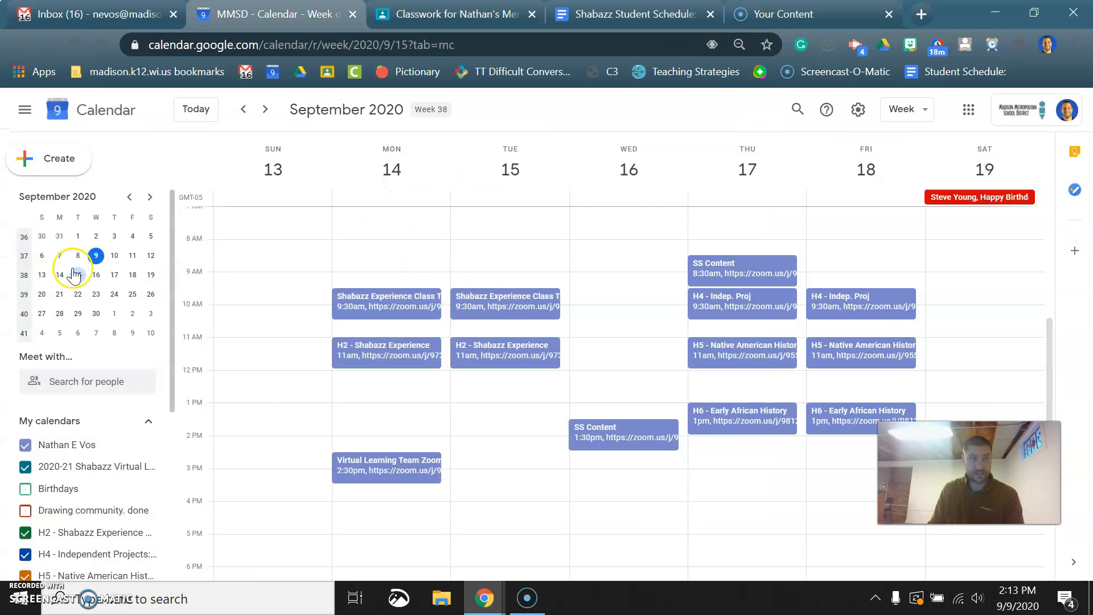
{"action": "left_click", "coordinate": [483, 461]}
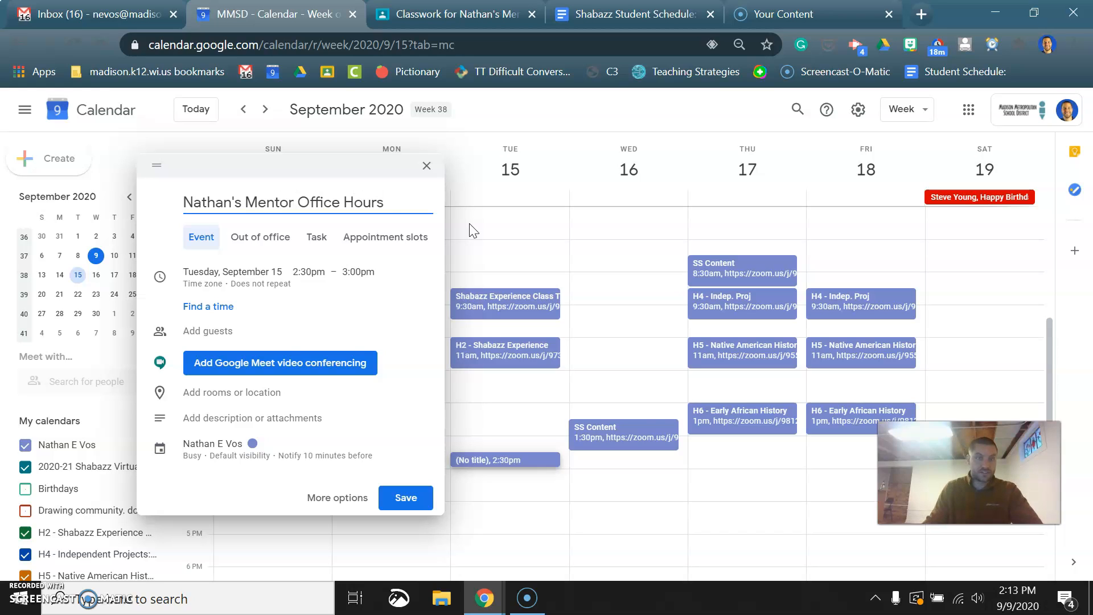
{"action": "left_click", "coordinate": [205, 238]}
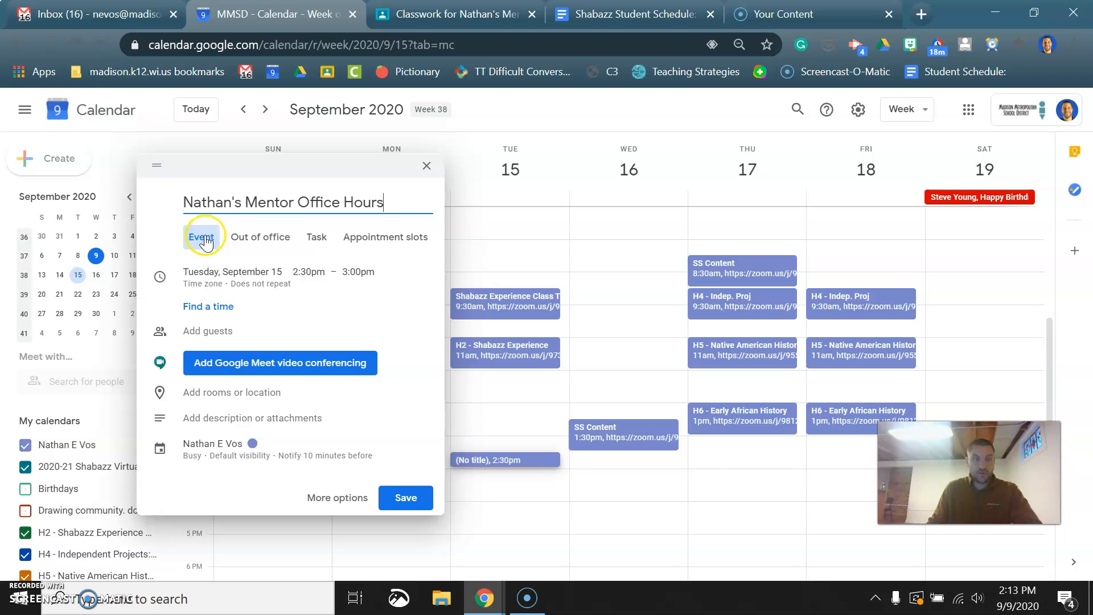
{"action": "left_click", "coordinate": [356, 239]}
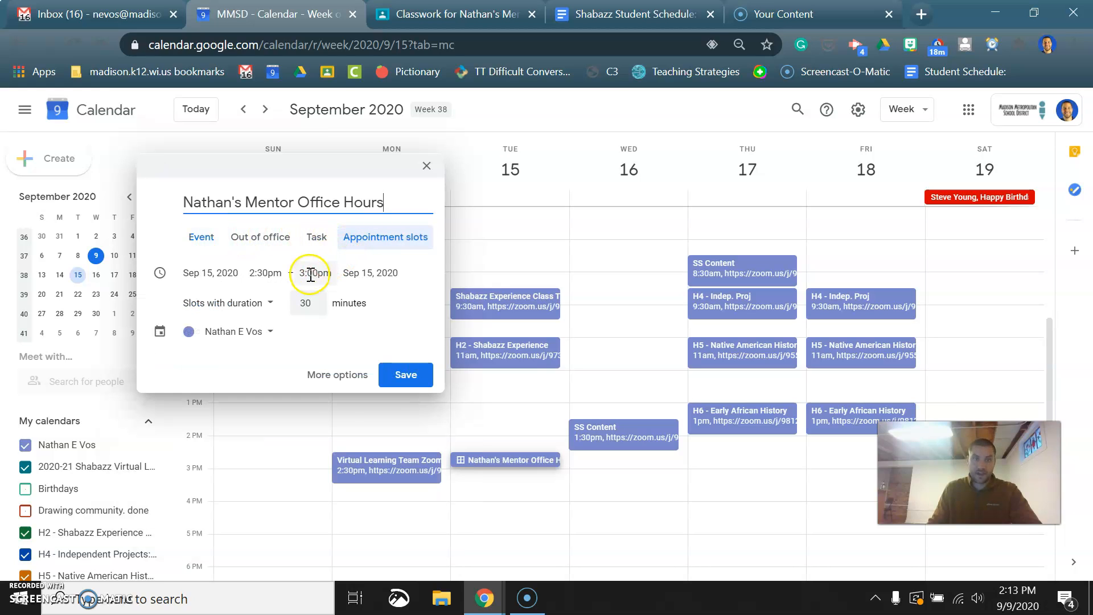
- Set the appointment block to end at 3:30pm and the slot duration to 15 minutes
{"action": "left_click", "coordinate": [311, 275]}
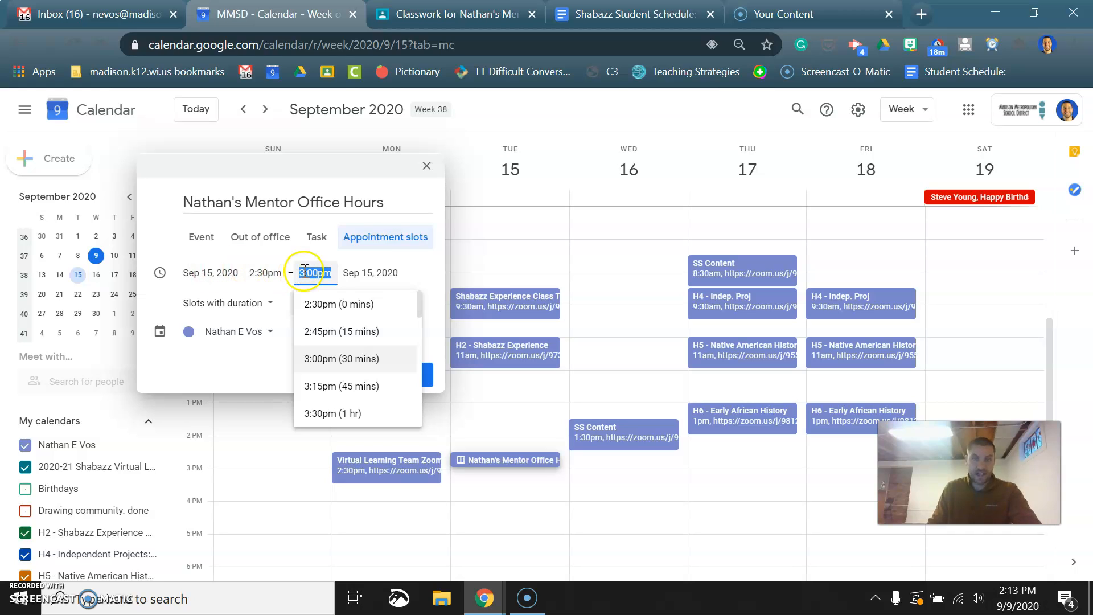
{"action": "left_click", "coordinate": [322, 413]}
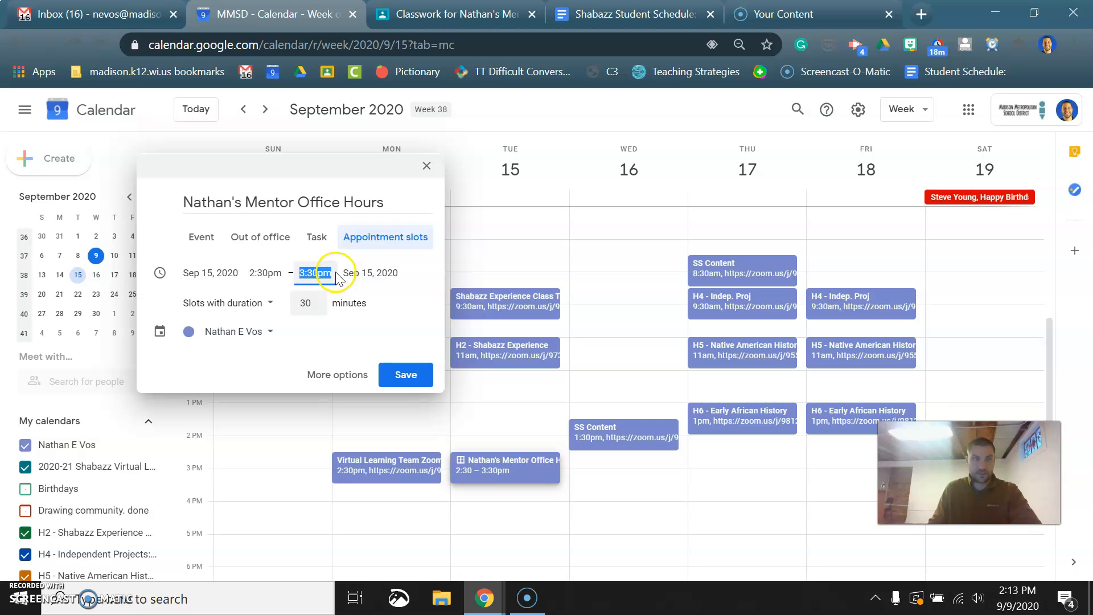
{"action": "left_click", "coordinate": [272, 303]}
{"action": "left_click", "coordinate": [311, 303]}
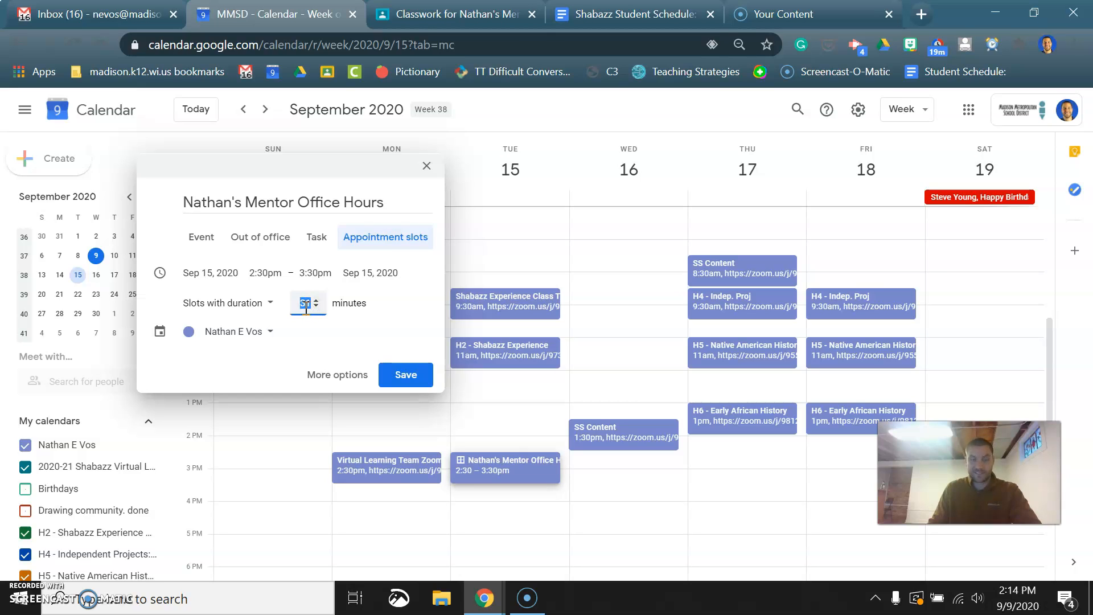
{"action": "type", "text": "15"}
{"action": "left_click", "coordinate": [416, 307]}
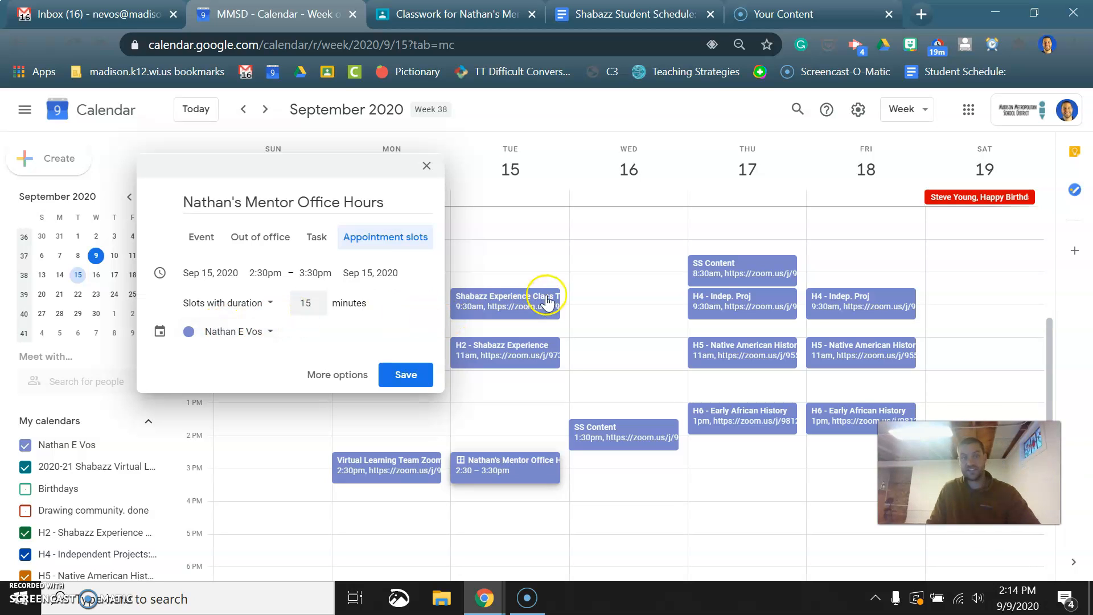
- Assign the appointment slots to the Mentor Group class calendar
{"action": "mouse_move", "coordinate": [516, 305]}
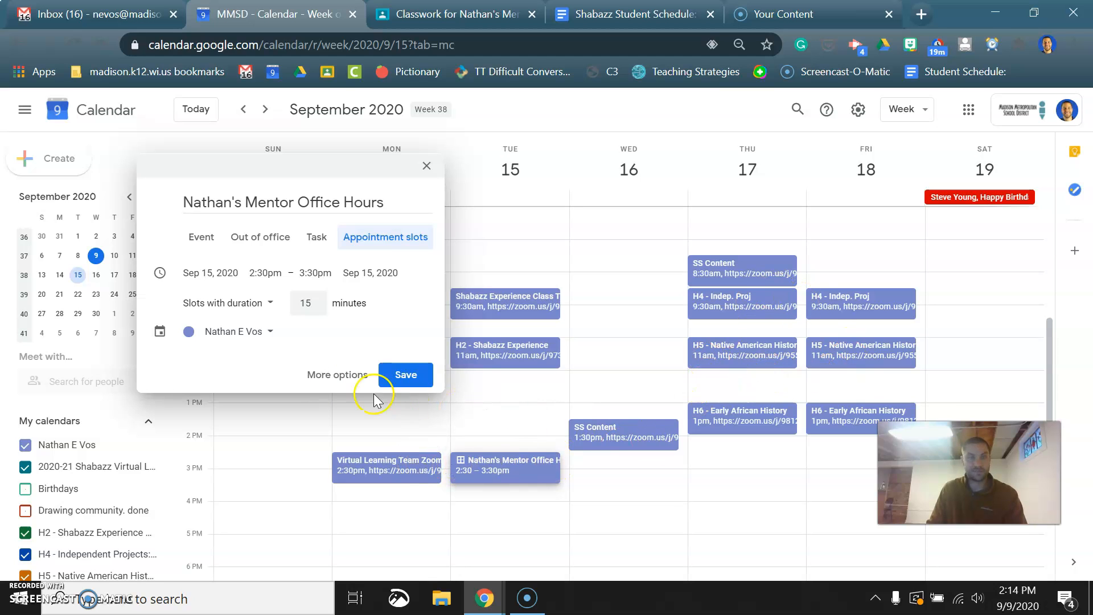
{"action": "left_click", "coordinate": [269, 332]}
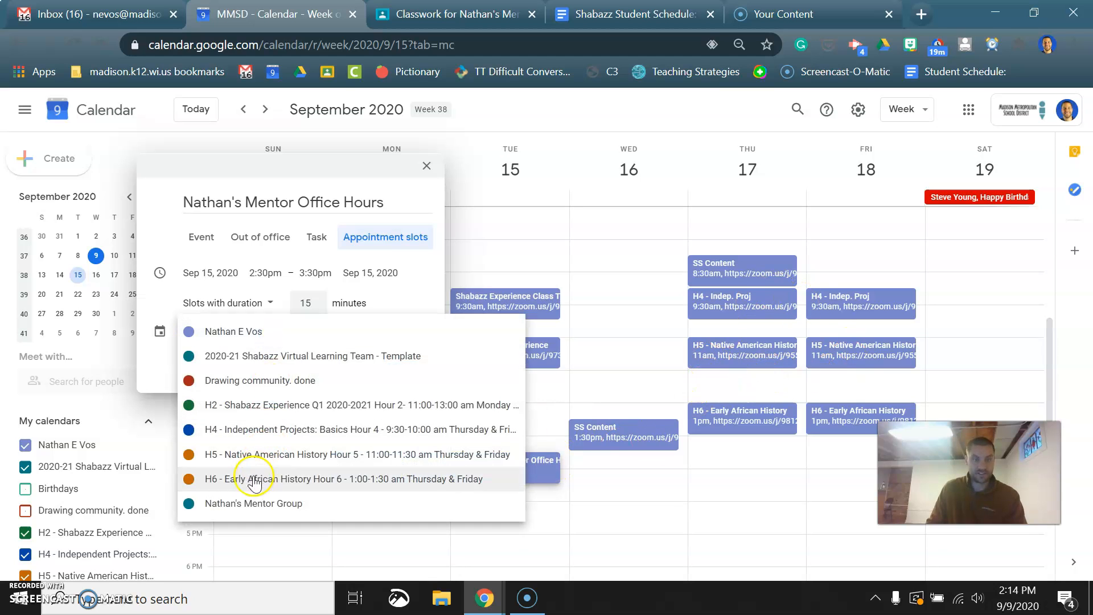
{"action": "left_click", "coordinate": [304, 505]}
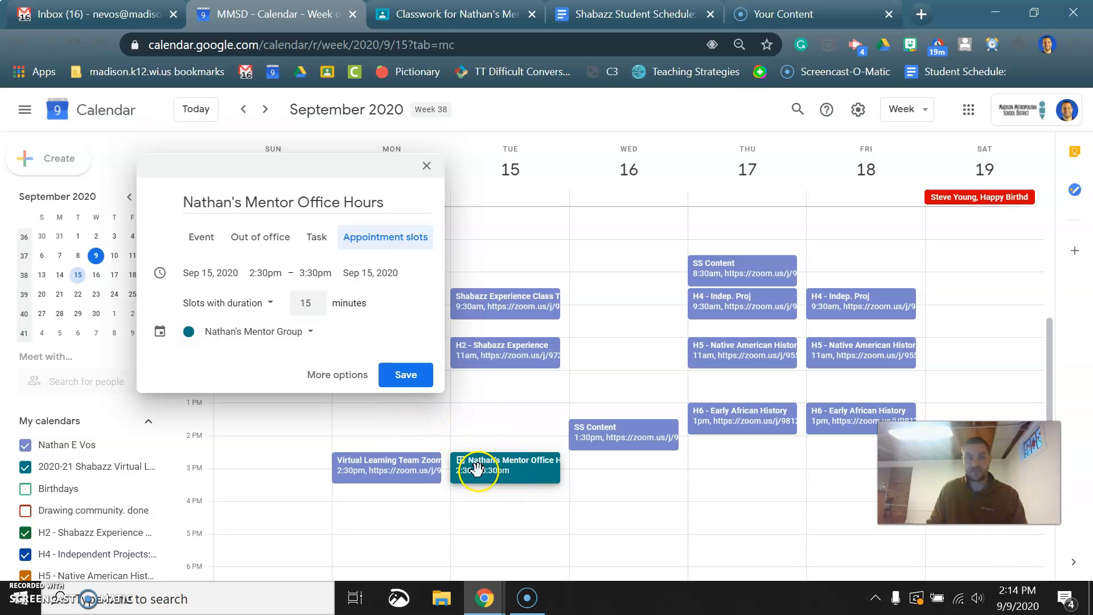
- Open the full event details and set a custom recurrence every week on Tuesday, Wednesday, Thursday and Friday
{"action": "left_click", "coordinate": [332, 375]}
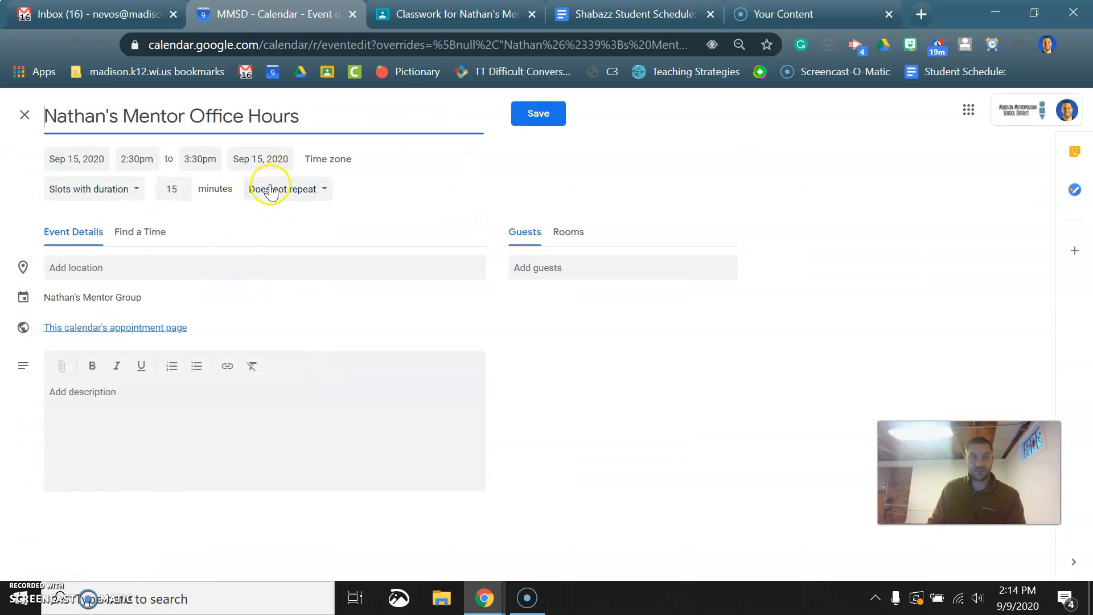
{"action": "left_click", "coordinate": [318, 194]}
{"action": "left_click", "coordinate": [289, 338]}
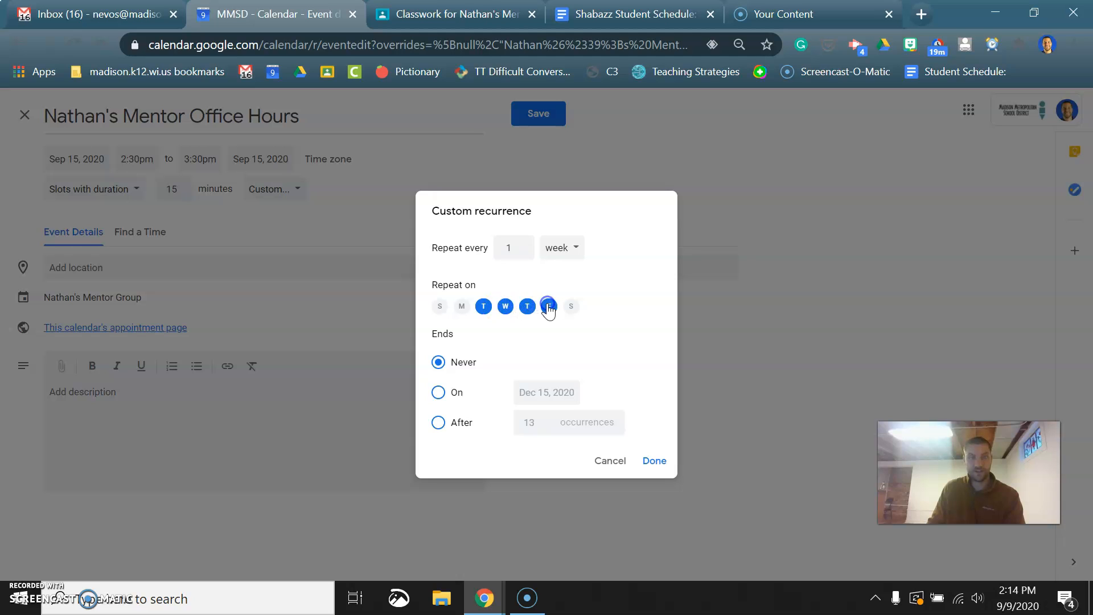
- End the custom recurrence on Nov 6, 2020 and apply it to the event
{"action": "left_click", "coordinate": [440, 392]}
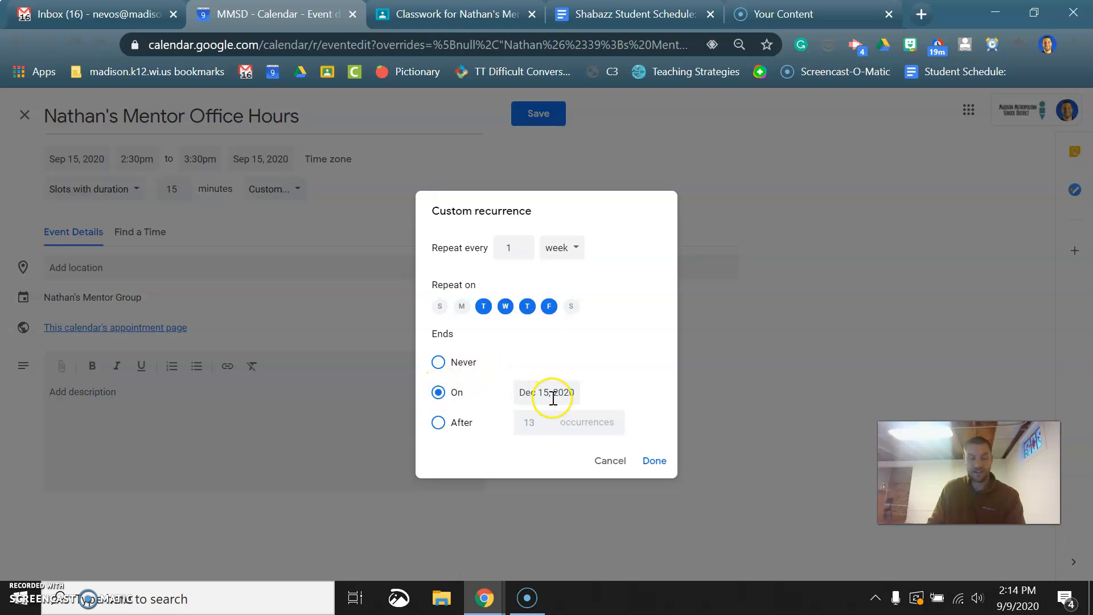
{"action": "left_click", "coordinate": [439, 386]}
{"action": "left_click", "coordinate": [546, 393]}
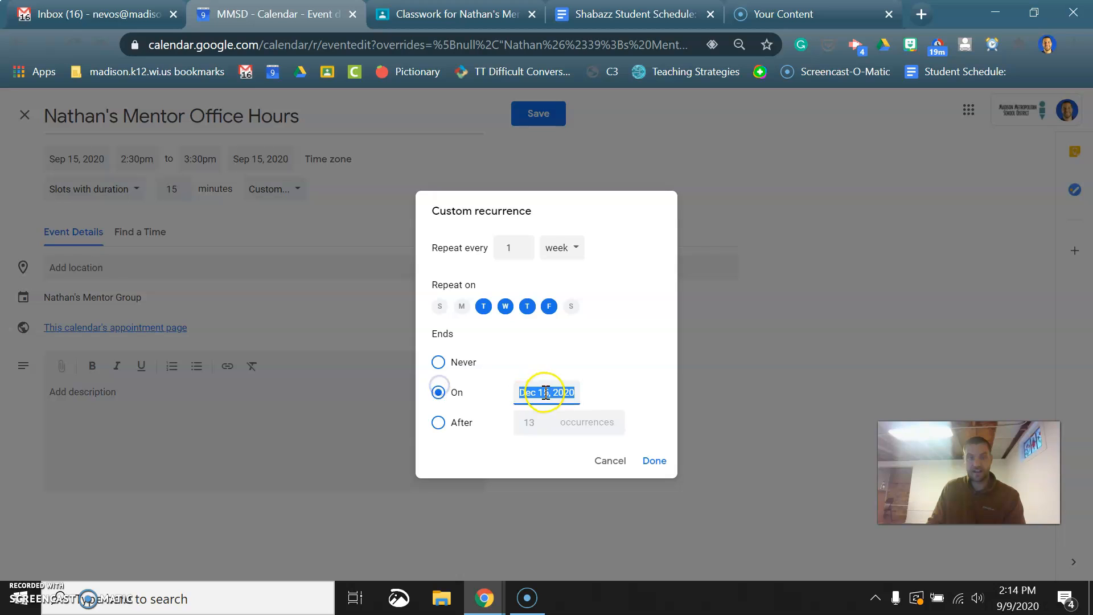
{"action": "left_click", "coordinate": [667, 217]}
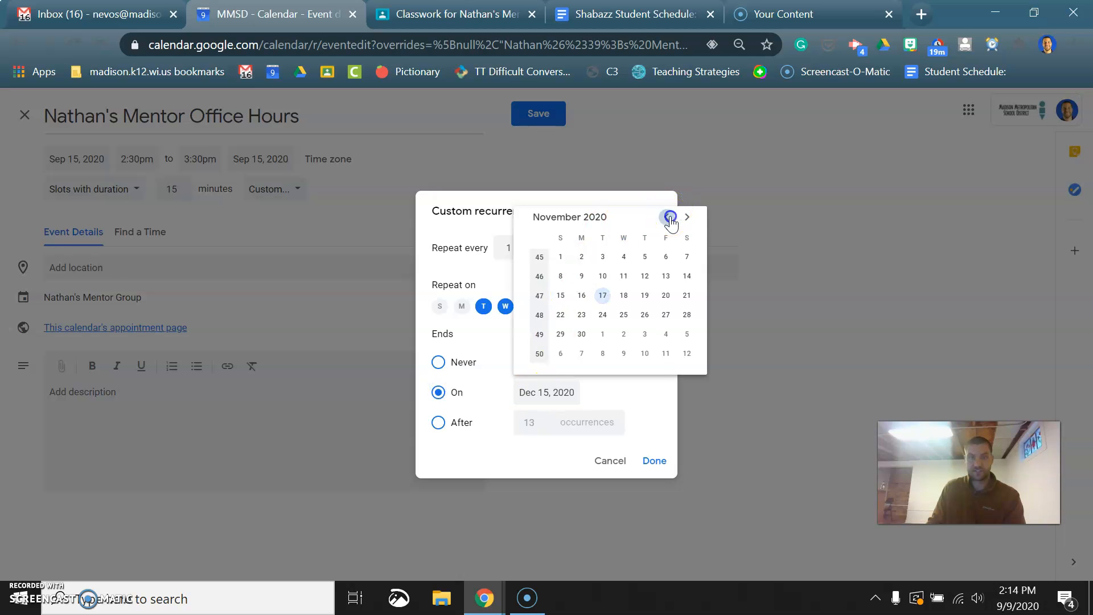
{"action": "left_click", "coordinate": [666, 256]}
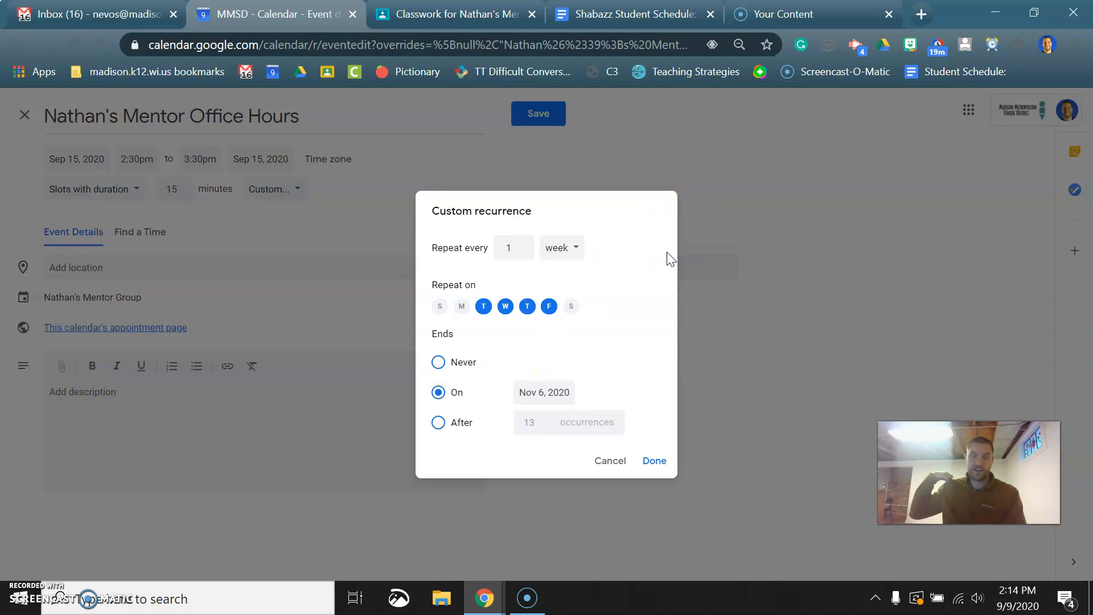
{"action": "left_click", "coordinate": [688, 325]}
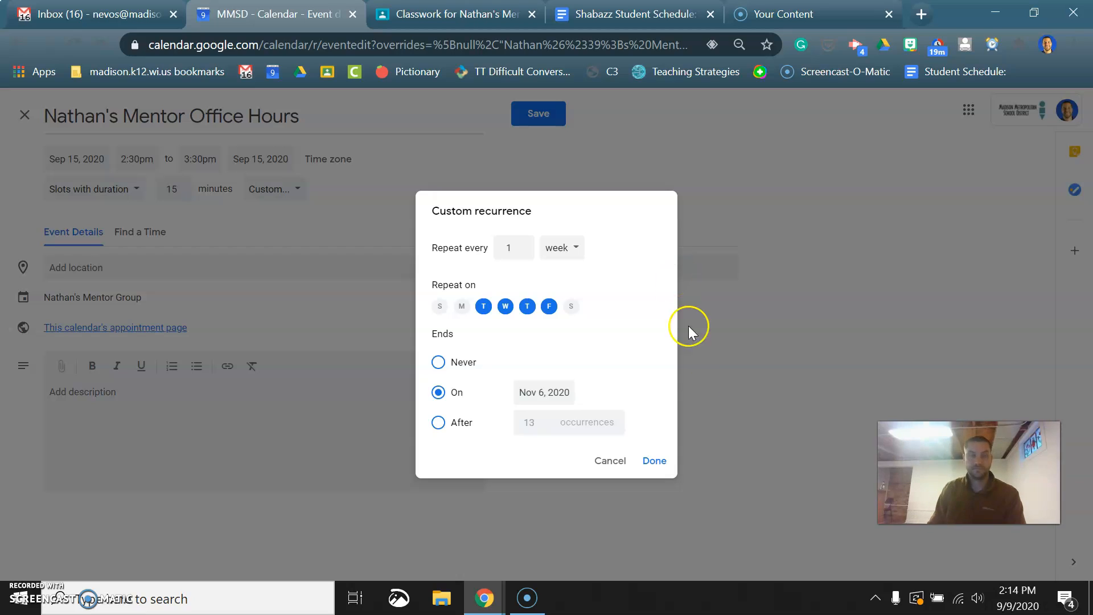
{"action": "left_click", "coordinate": [666, 460]}
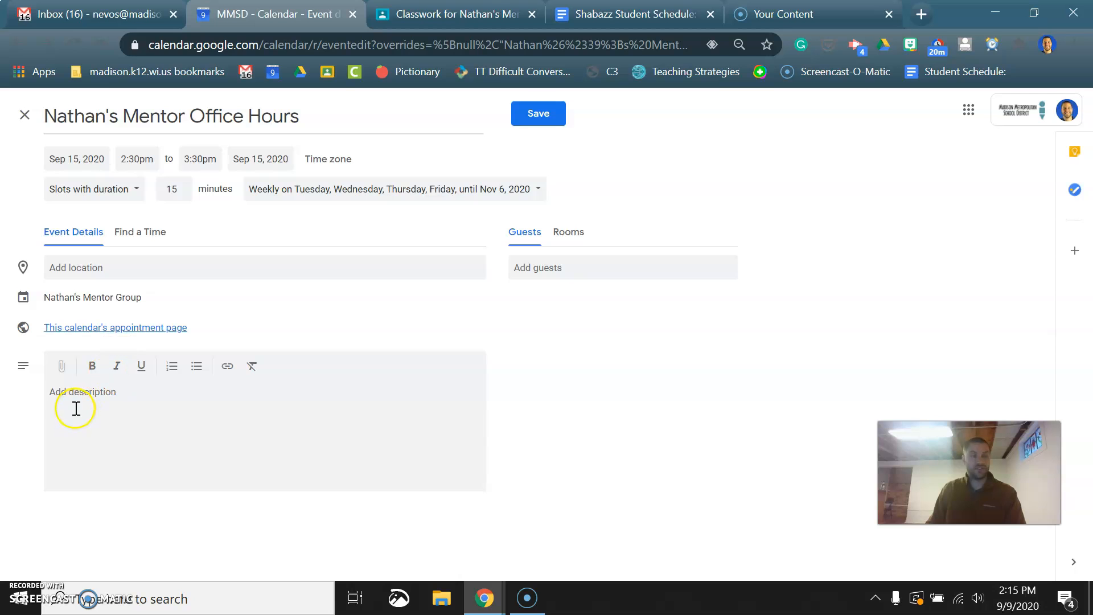
- Preview the calendar's appointment page, close it, and save the recurring appointment slots
{"action": "left_click", "coordinate": [112, 328]}
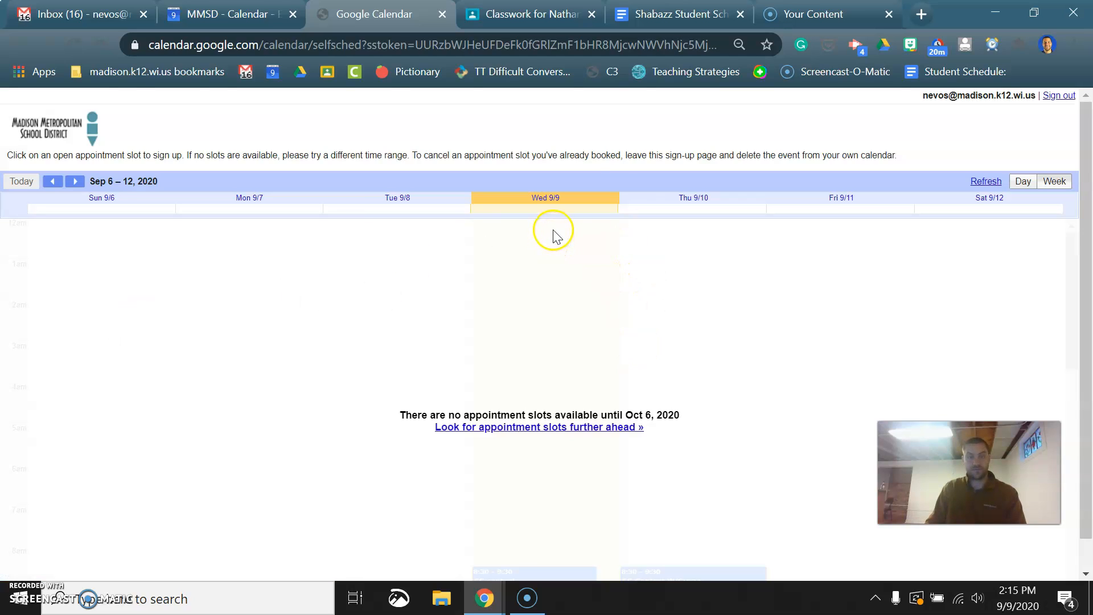
{"action": "key", "text": "ctrl+w"}
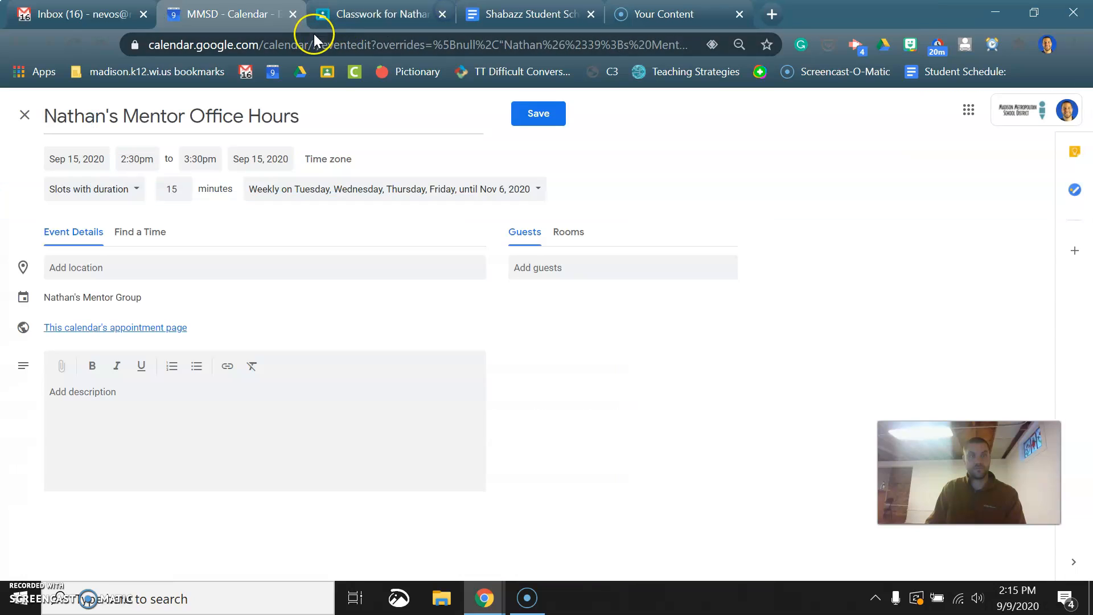
{"action": "left_click", "coordinate": [548, 120]}
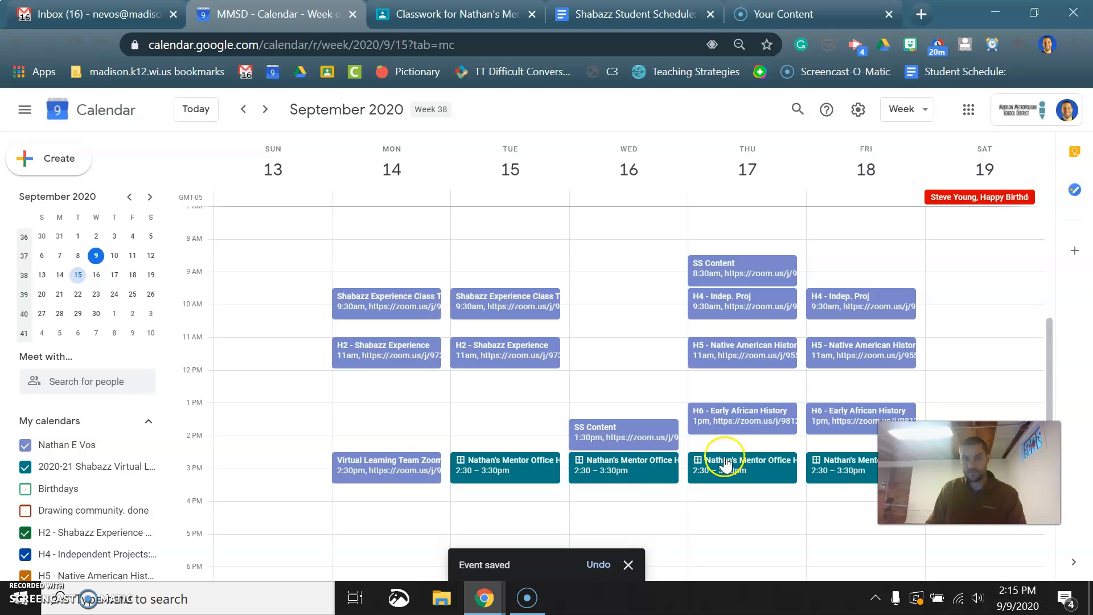
- Open the appointment page from the saved Tuesday office hours and show the next available slots, from Sep 15, 2020
{"action": "left_click", "coordinate": [491, 470]}
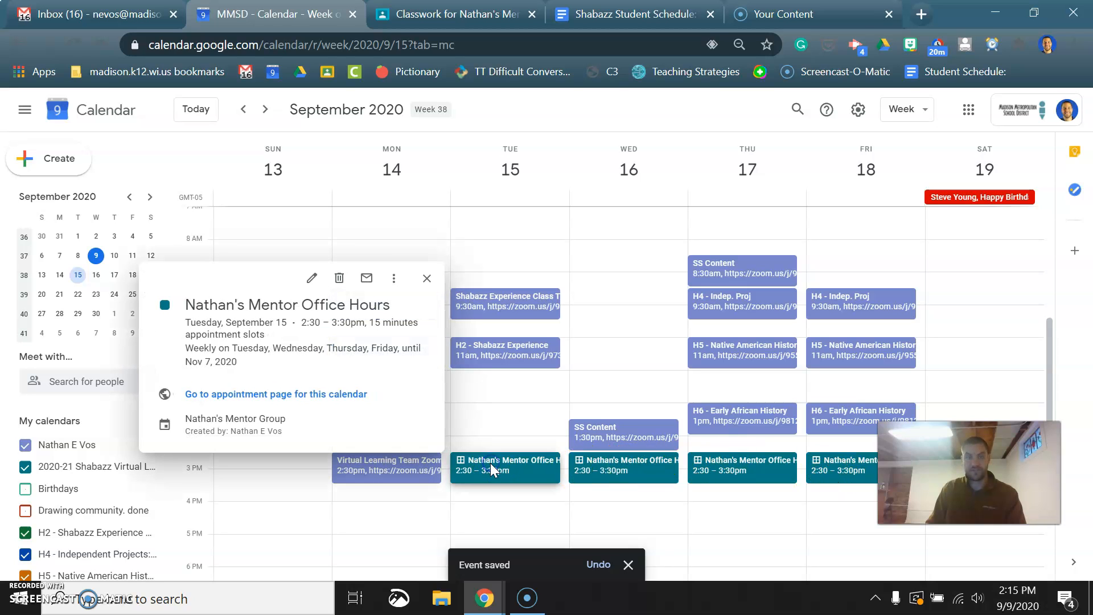
{"action": "left_click", "coordinate": [294, 396]}
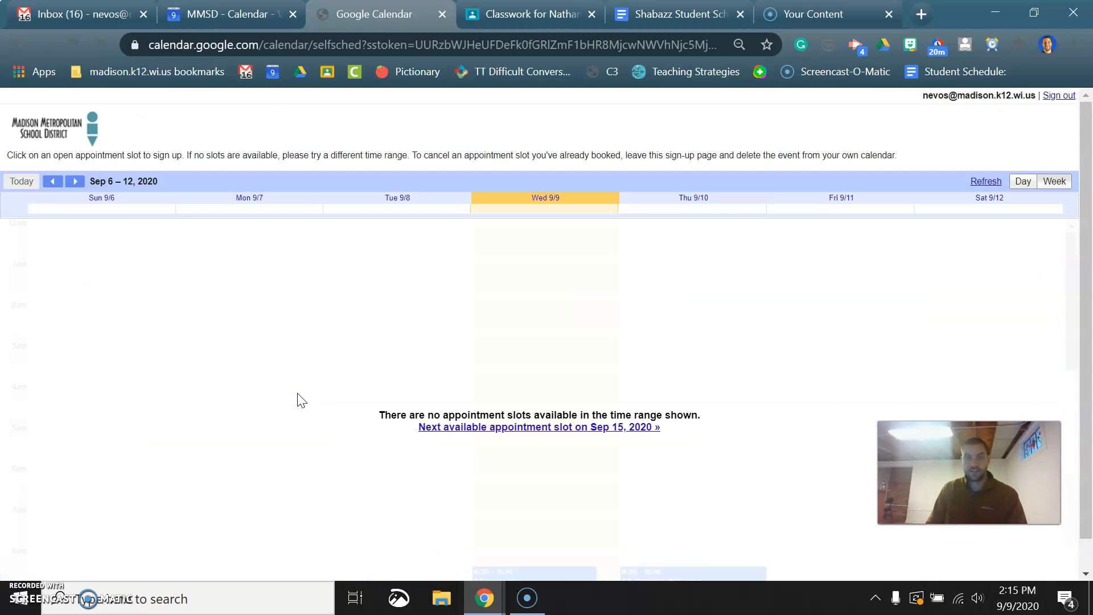
{"action": "left_click", "coordinate": [611, 427]}
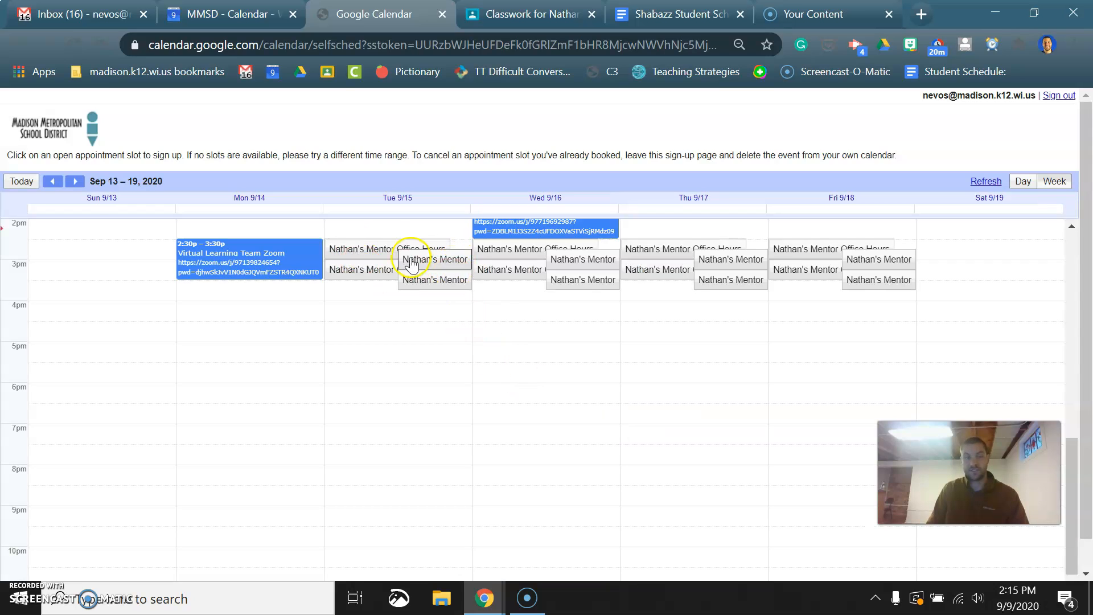
- Book the 3:00pm-3:15pm office hours slot on Tuesday, September 15 as a test appointment
{"action": "left_click", "coordinate": [386, 244]}
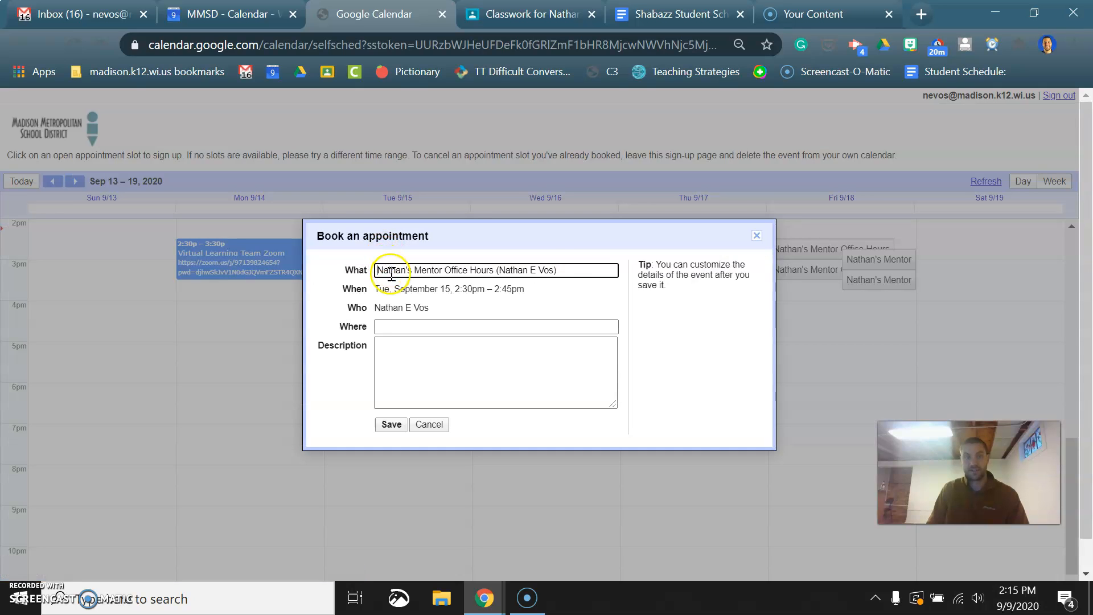
{"action": "left_click", "coordinate": [756, 236]}
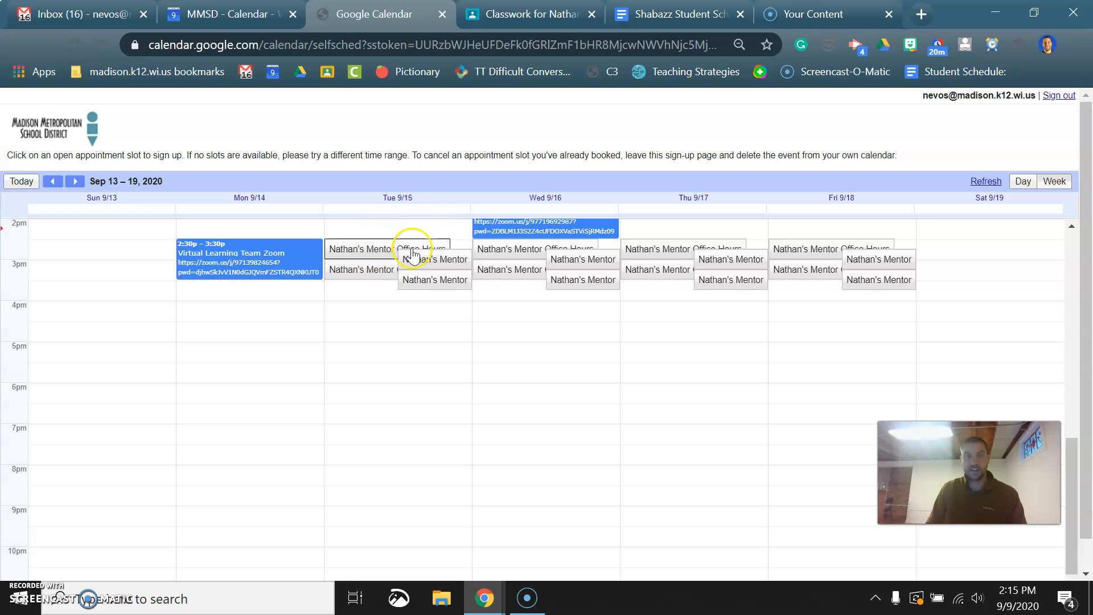
{"action": "left_click", "coordinate": [380, 274]}
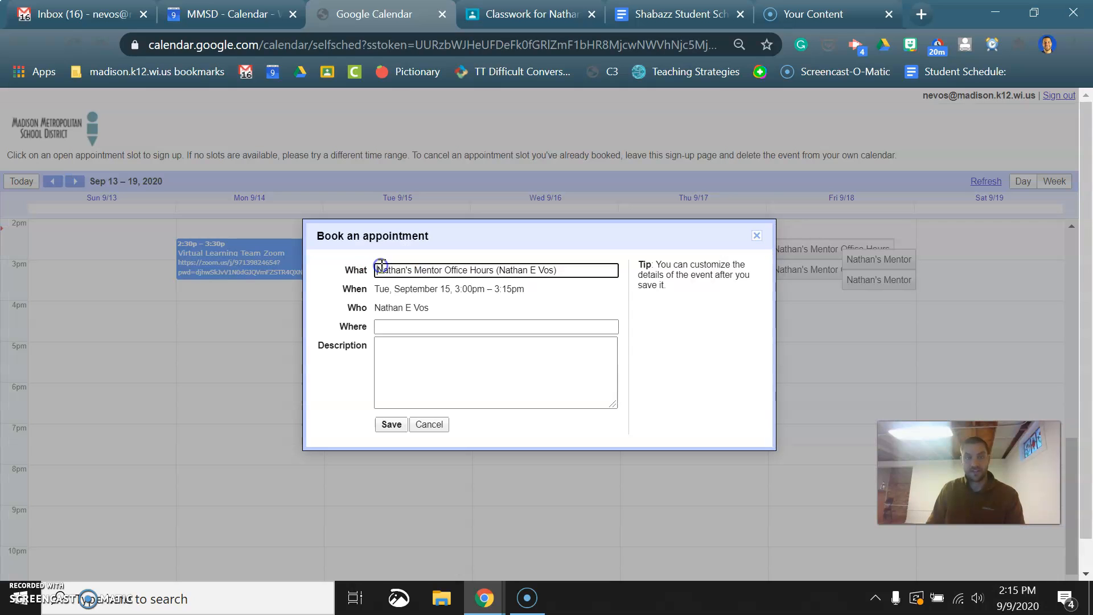
{"action": "left_click", "coordinate": [391, 423]}
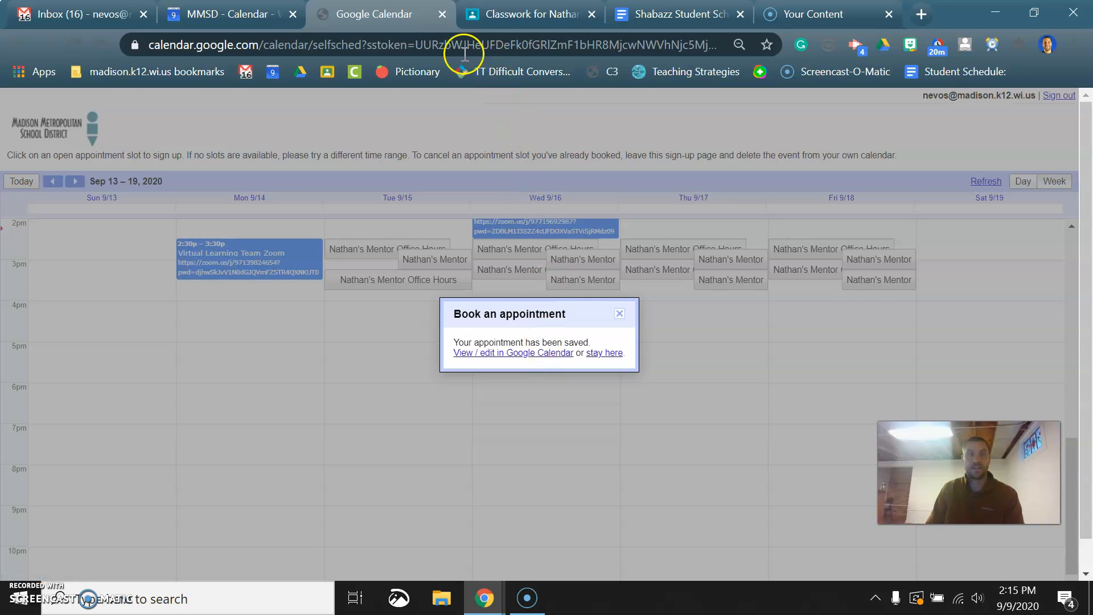
- Check the booked Tuesday appointment in the main calendar view and return to the appointment booking page
{"action": "left_click", "coordinate": [237, 12]}
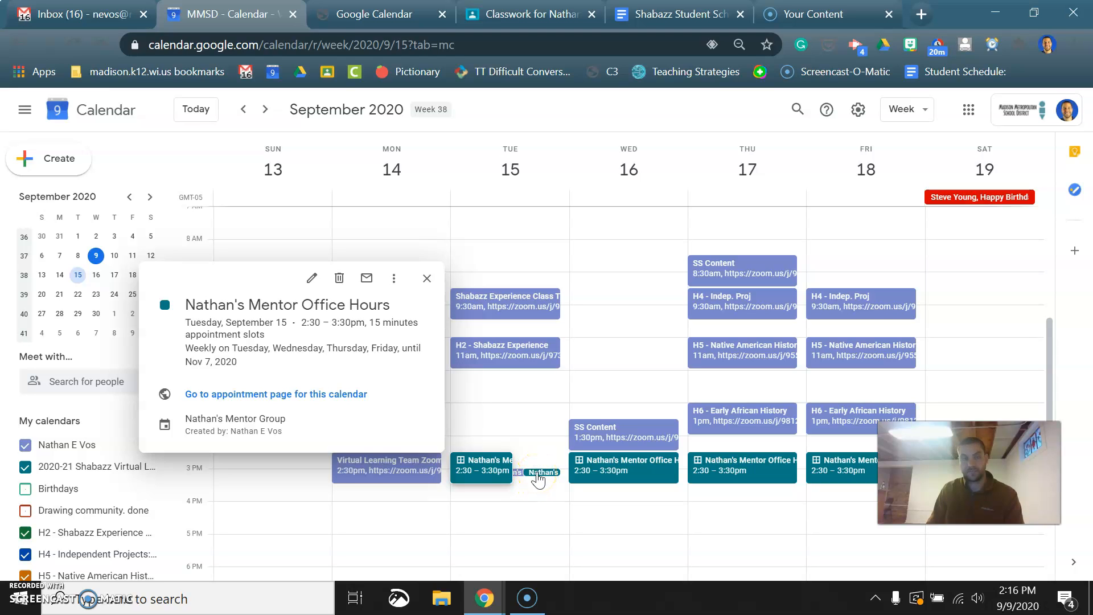
{"action": "left_click", "coordinate": [427, 279]}
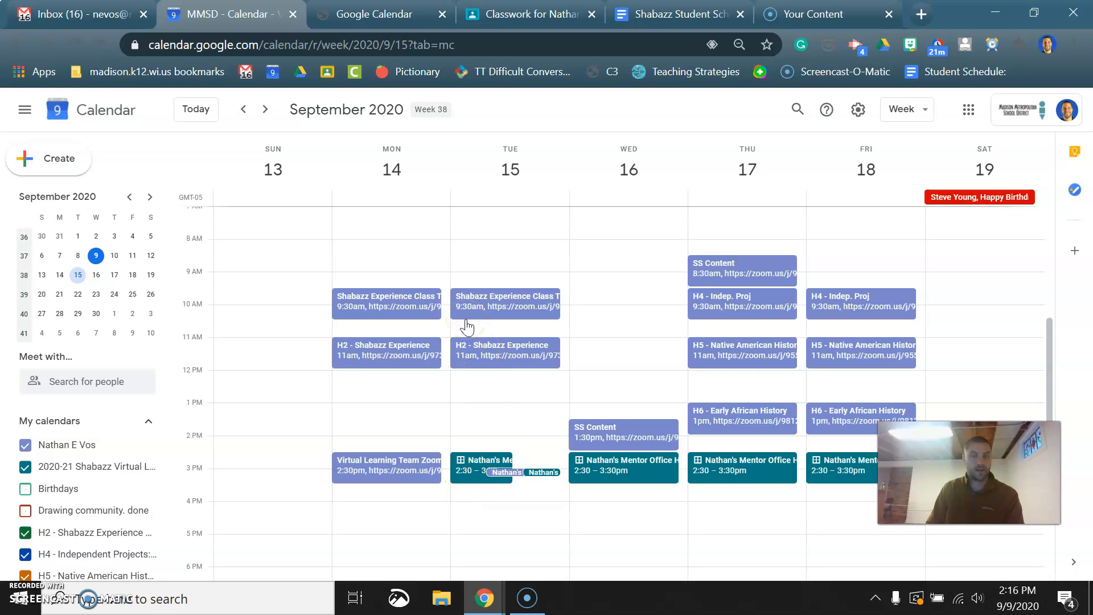
{"action": "left_click", "coordinate": [359, 14]}
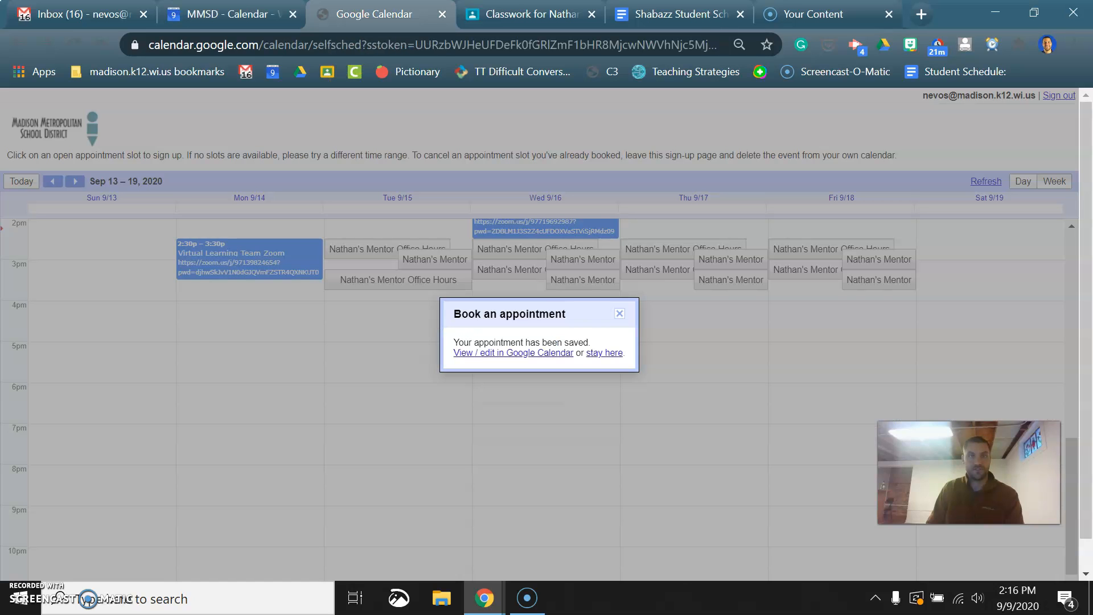
- Close the booking confirmation, copy the appointment page's web address, and switch to the mentor group's Classwork page in Google Classroom
{"action": "left_click", "coordinate": [620, 314]}
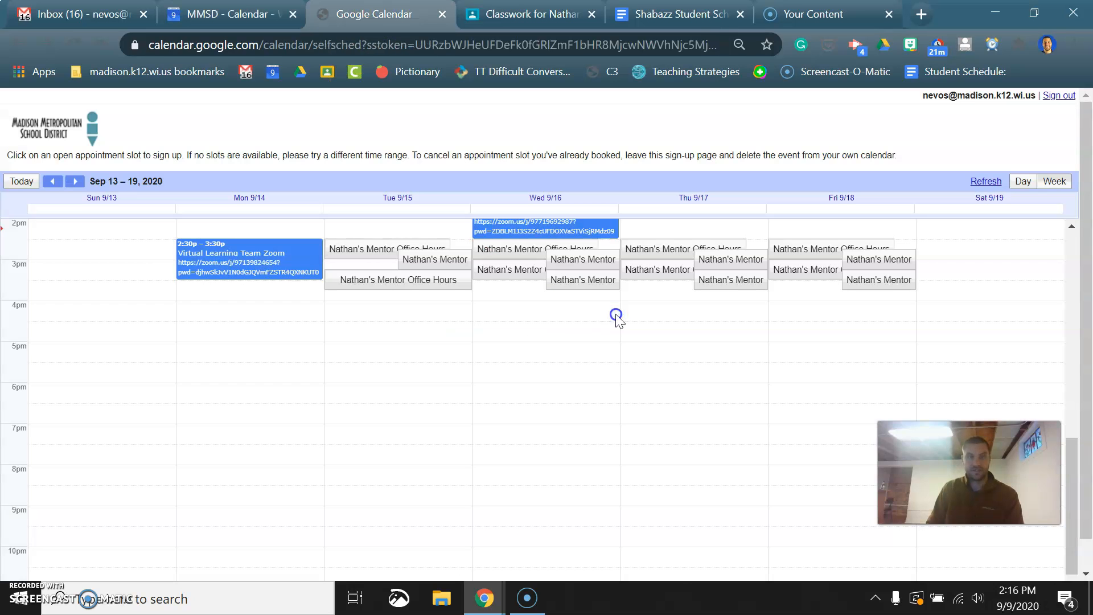
{"action": "left_click", "coordinate": [293, 42]}
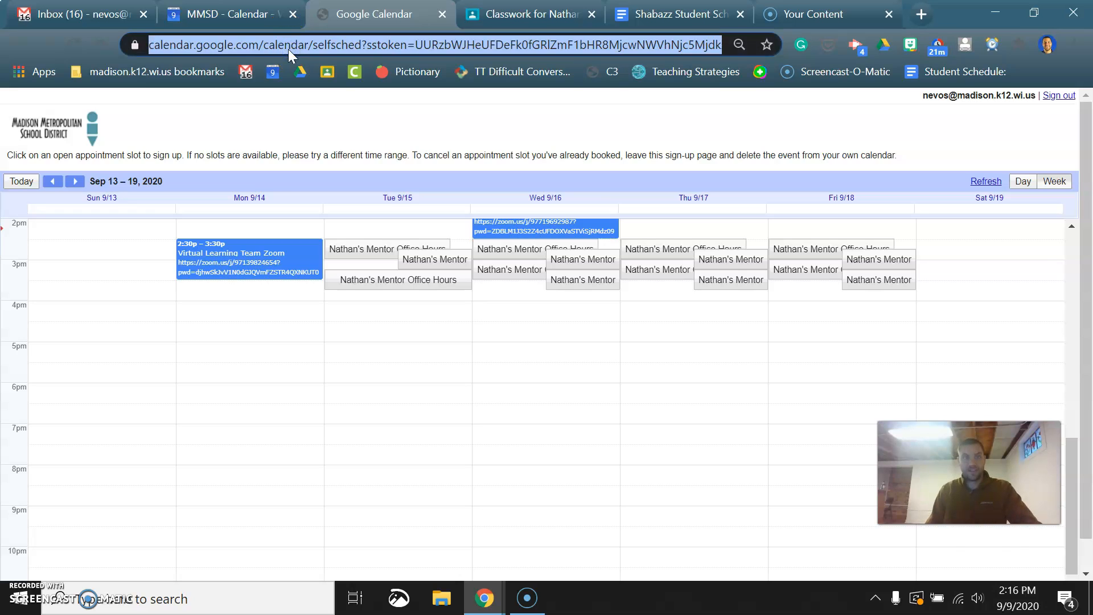
{"action": "left_click", "coordinate": [524, 14]}
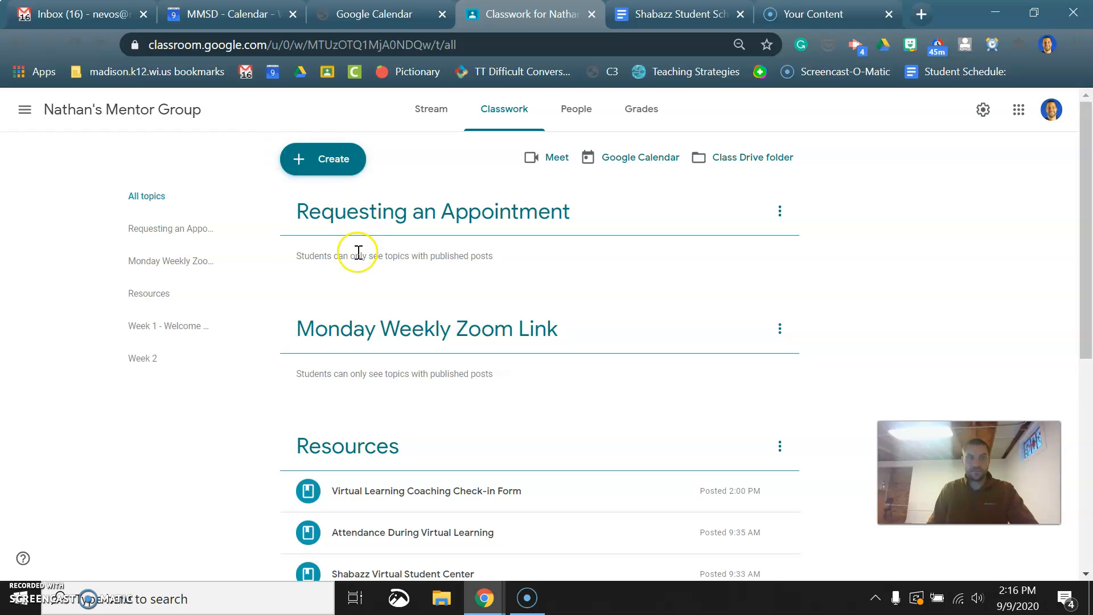
- Create a new classwork material titled "Office Hour Time Slot Sign Up"
{"action": "left_click", "coordinate": [330, 155]}
{"action": "left_click", "coordinate": [339, 301]}
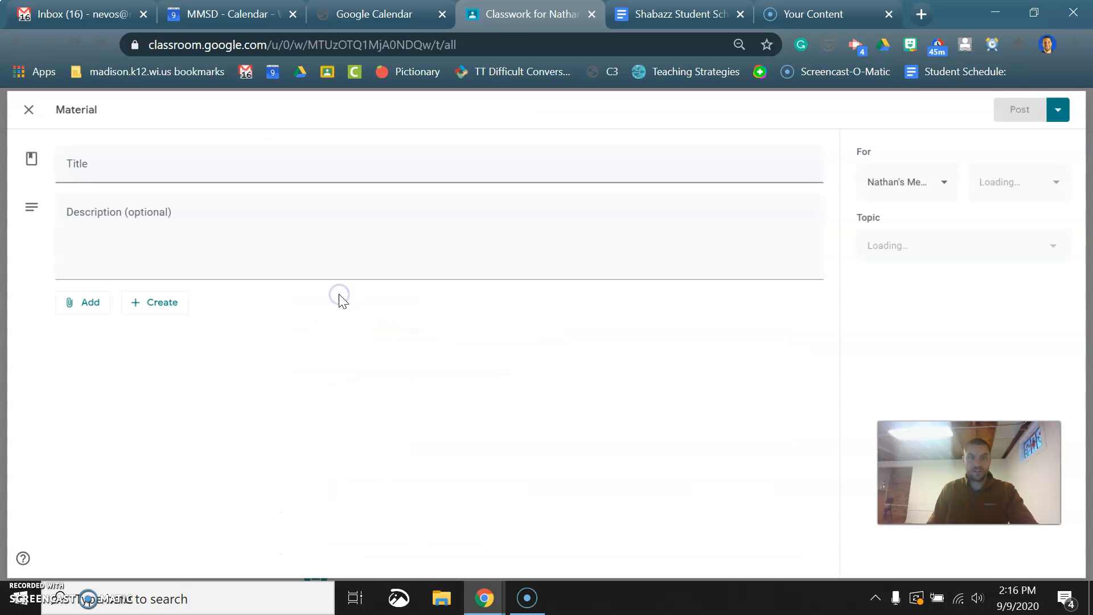
{"action": "left_click", "coordinate": [134, 159]}
{"action": "type", "text": "Office Hour Time Slot Sign Up"}
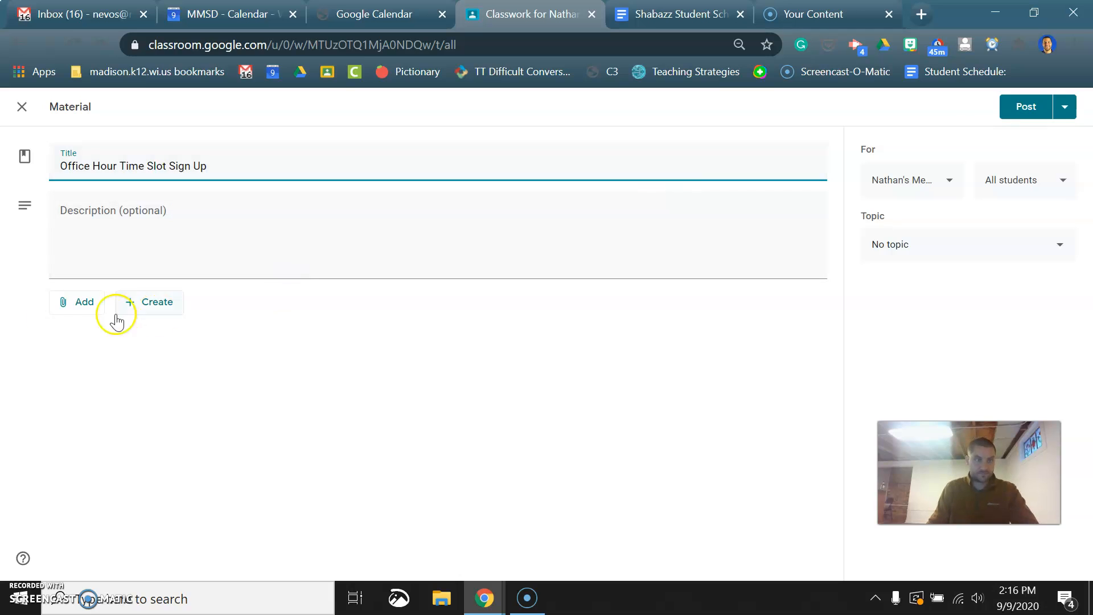
- Attach the copied appointment page address to the material as a link
{"action": "left_click", "coordinate": [70, 300]}
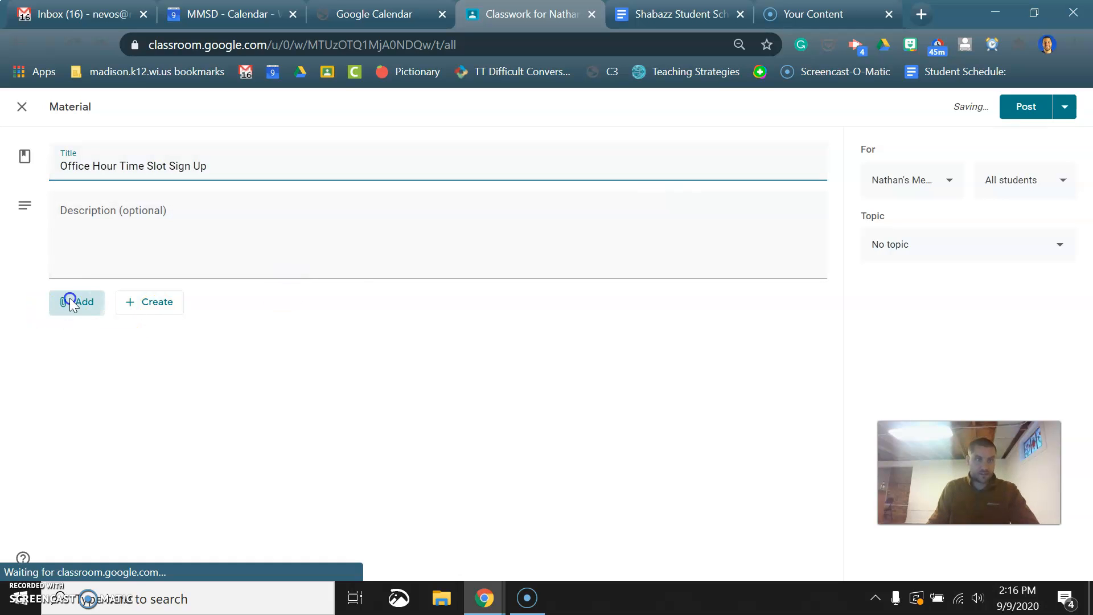
{"action": "left_click", "coordinate": [97, 354]}
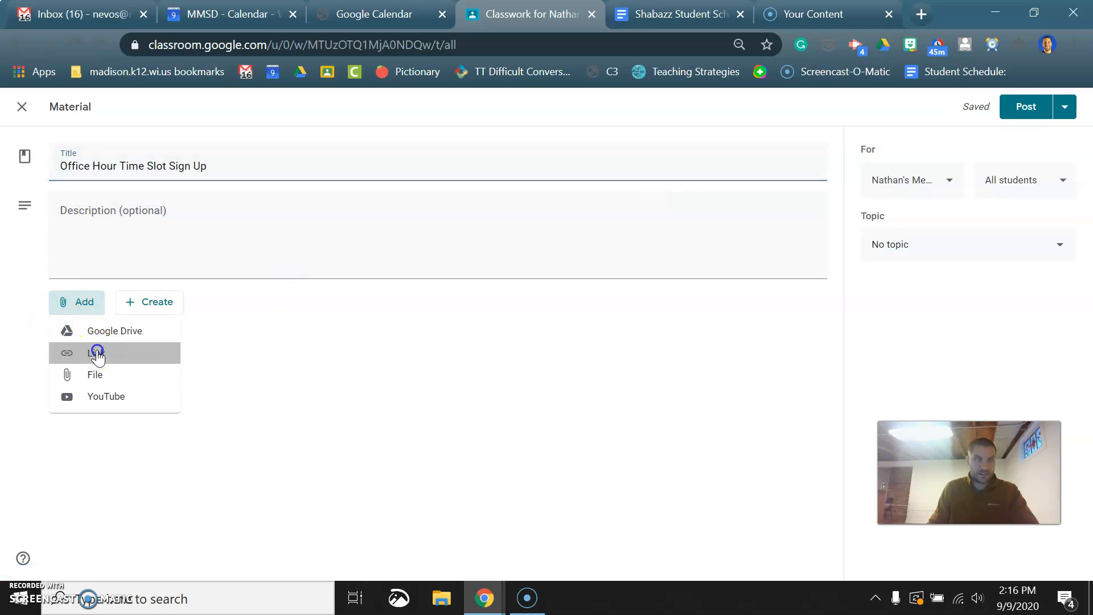
{"action": "key", "text": "ctrl+v"}
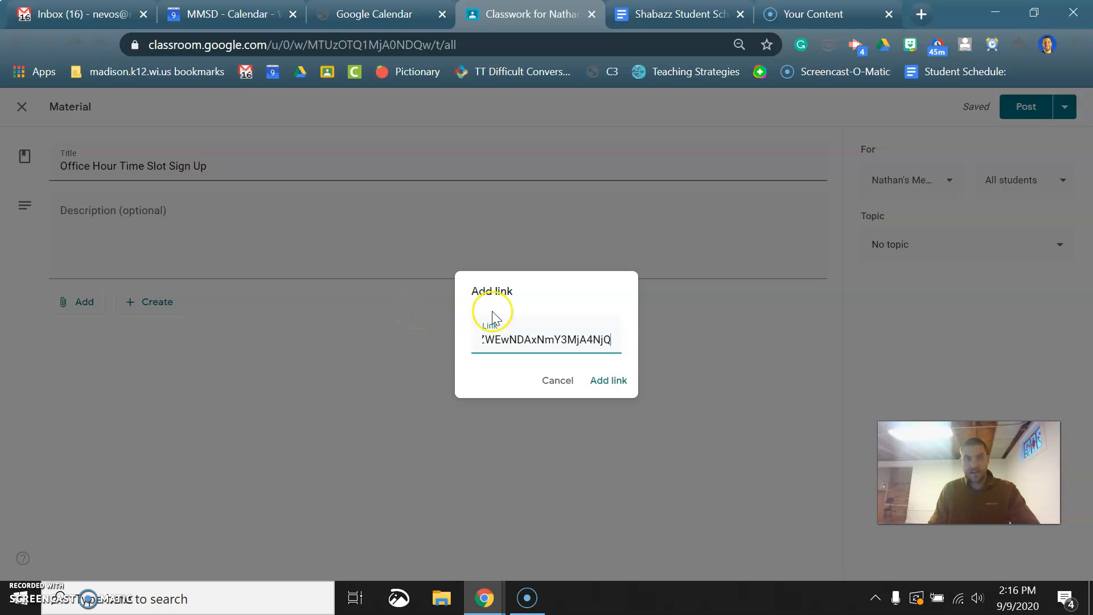
{"action": "left_click", "coordinate": [608, 380]}
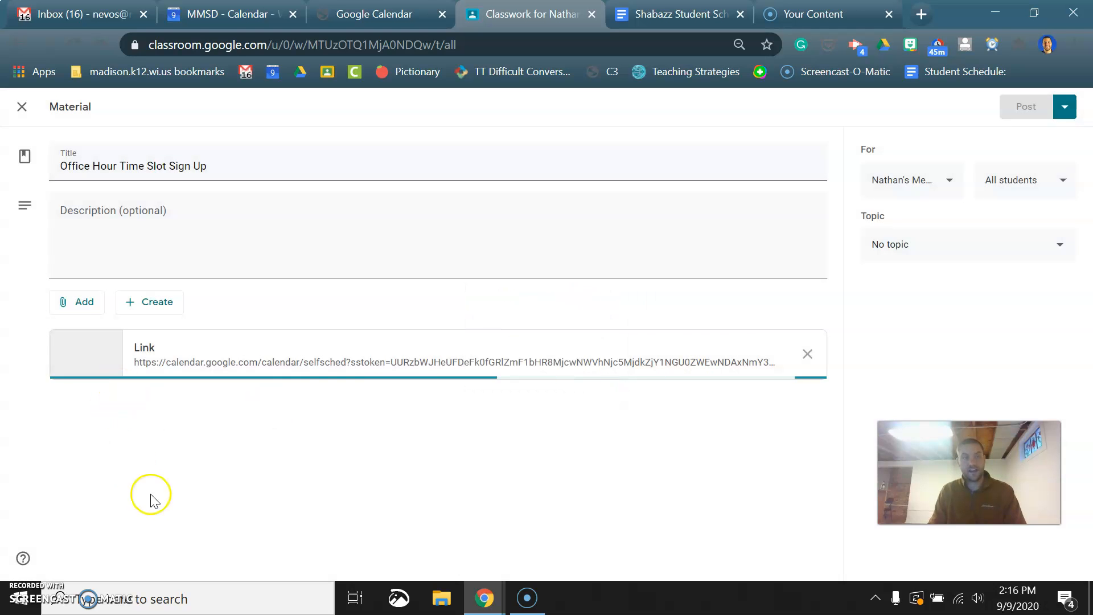
- Test the attached link by opening it and showing the next available appointment slots, from Sep 15, 2020
{"action": "left_click", "coordinate": [223, 354]}
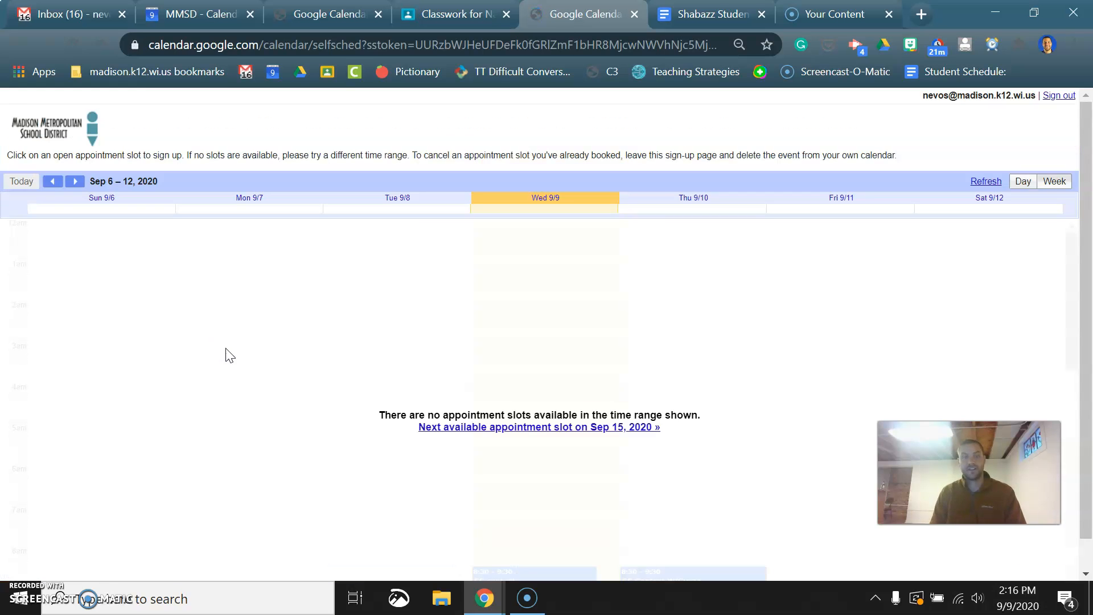
{"action": "left_click", "coordinate": [542, 431]}
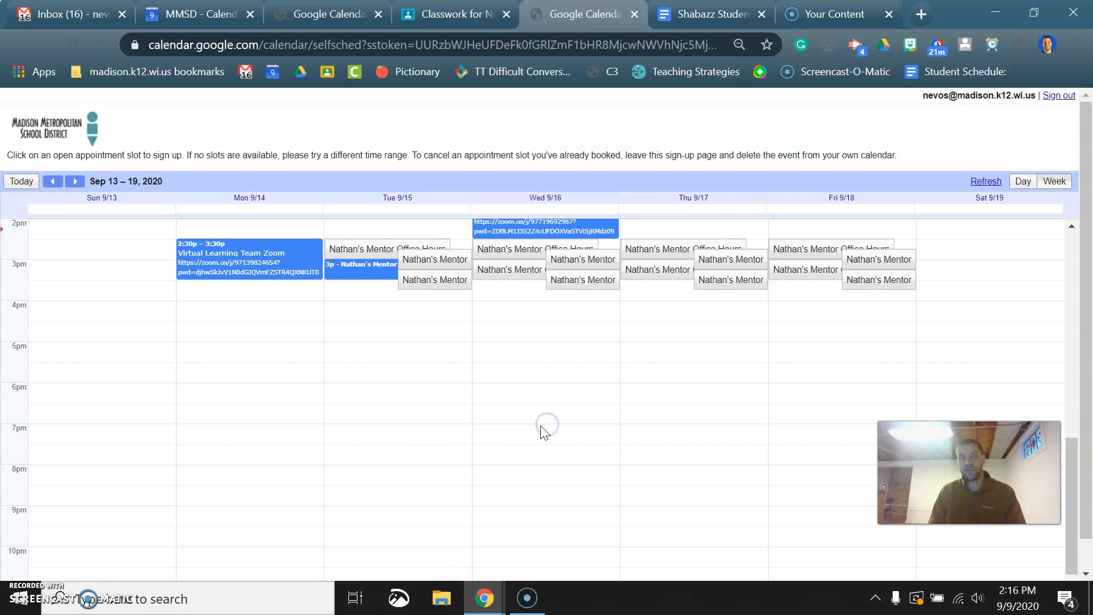